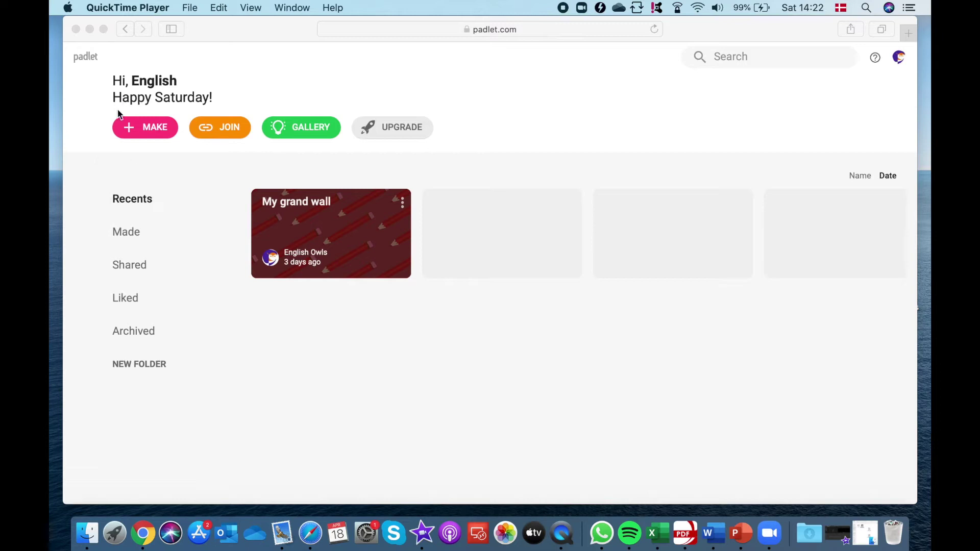
Step: Create a new blank padlet with the Wall layout
click(142, 130)
click(142, 130)
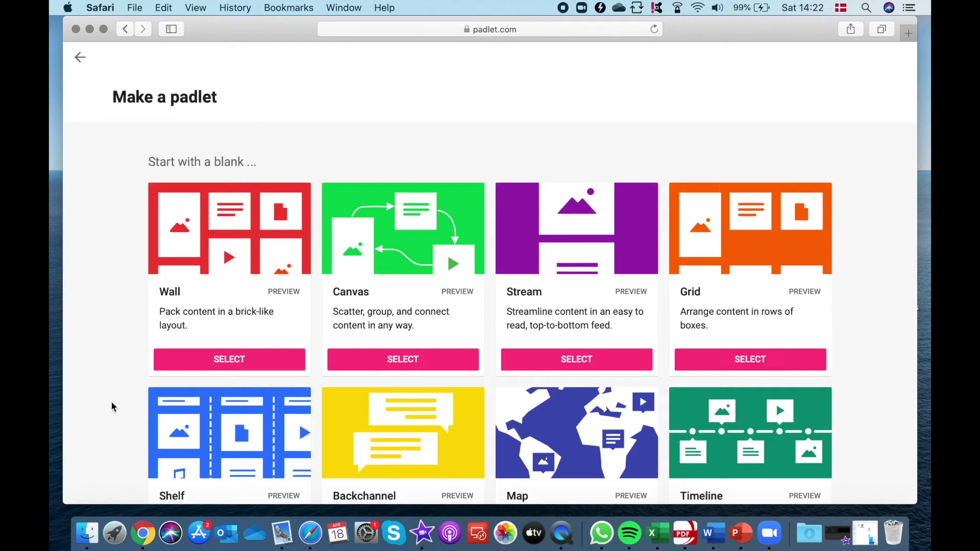
scroll(615, 110, down, 4)
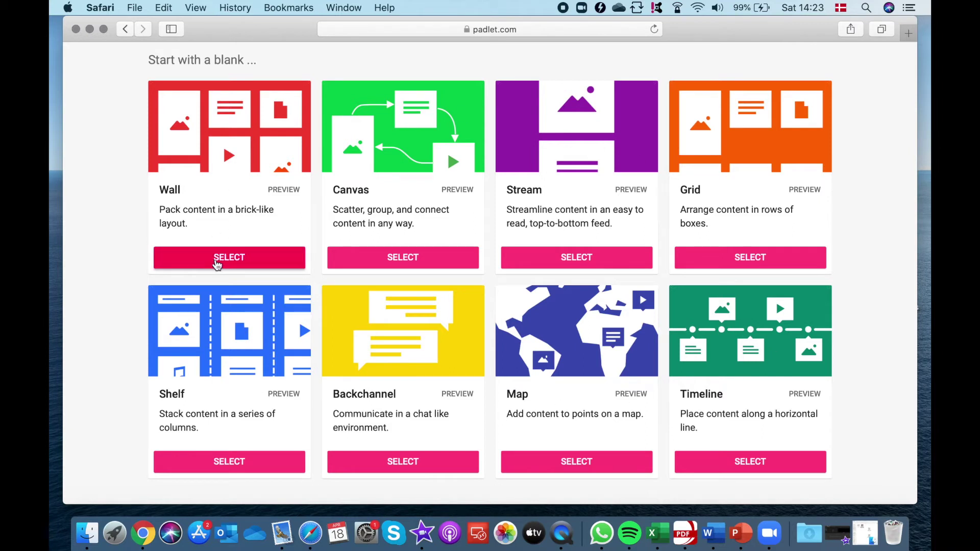
click(216, 263)
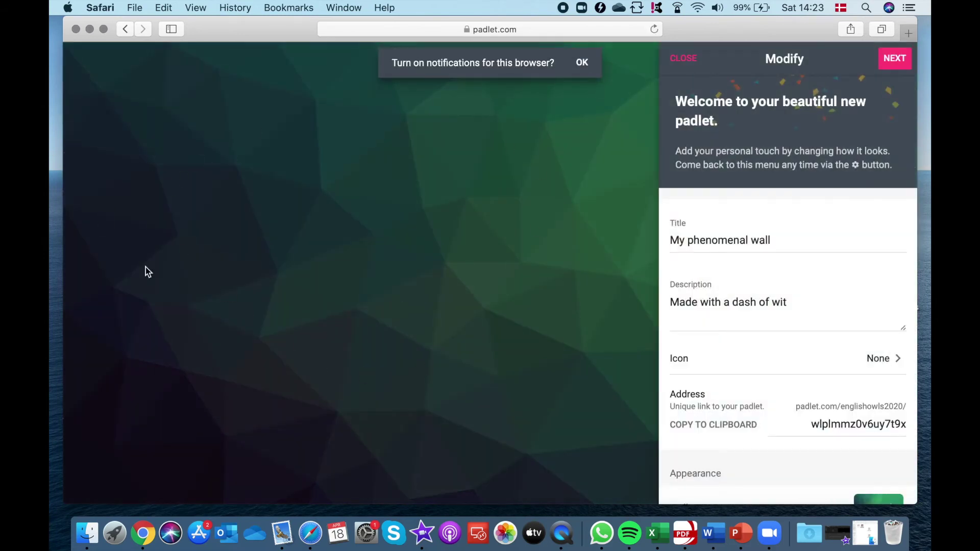
Step: Set the padlet's wallpaper to the Geri picture and return to the main settings
scroll(746, 350, down, 5)
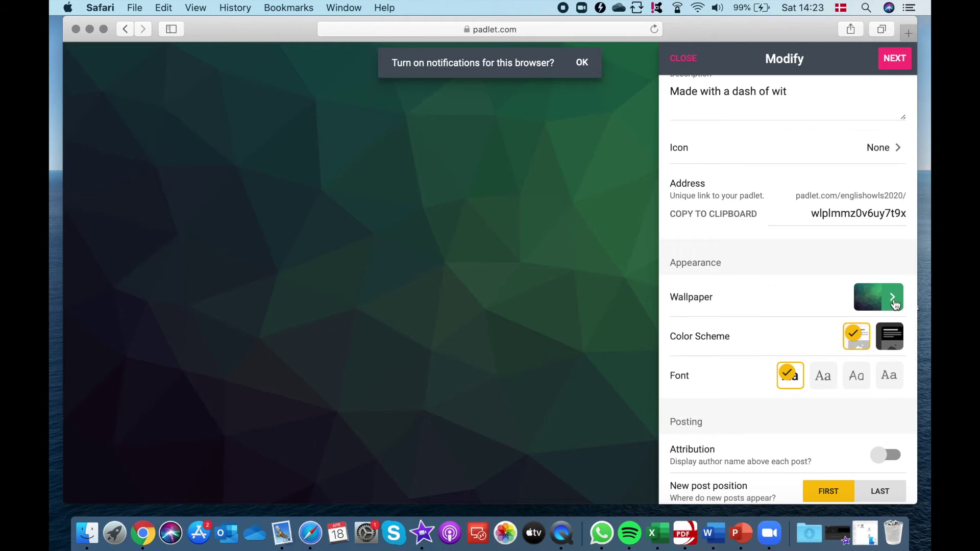
click(894, 304)
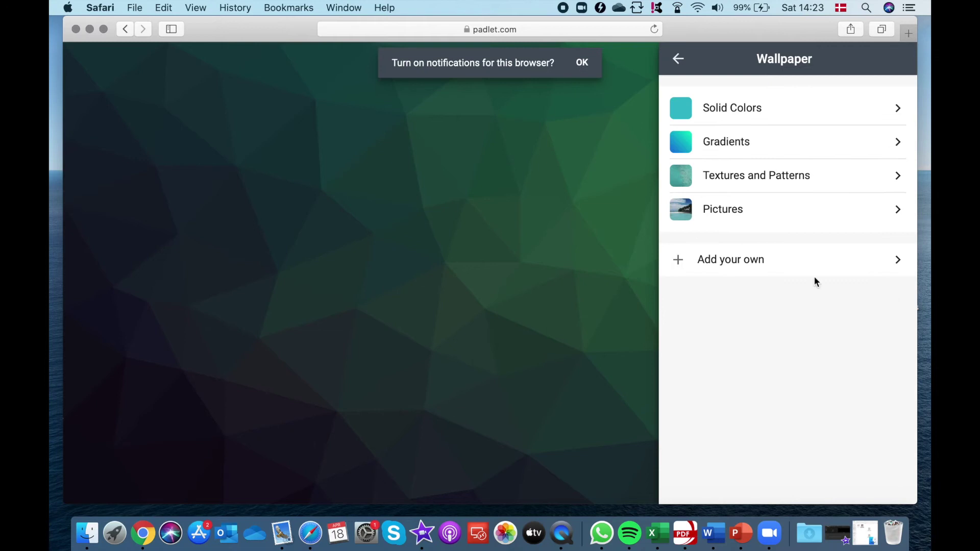
click(745, 213)
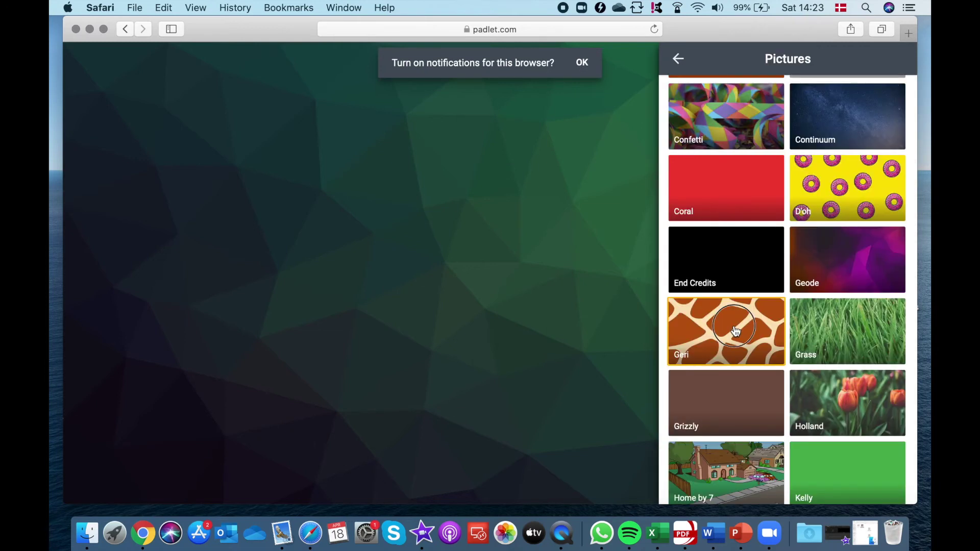
click(735, 330)
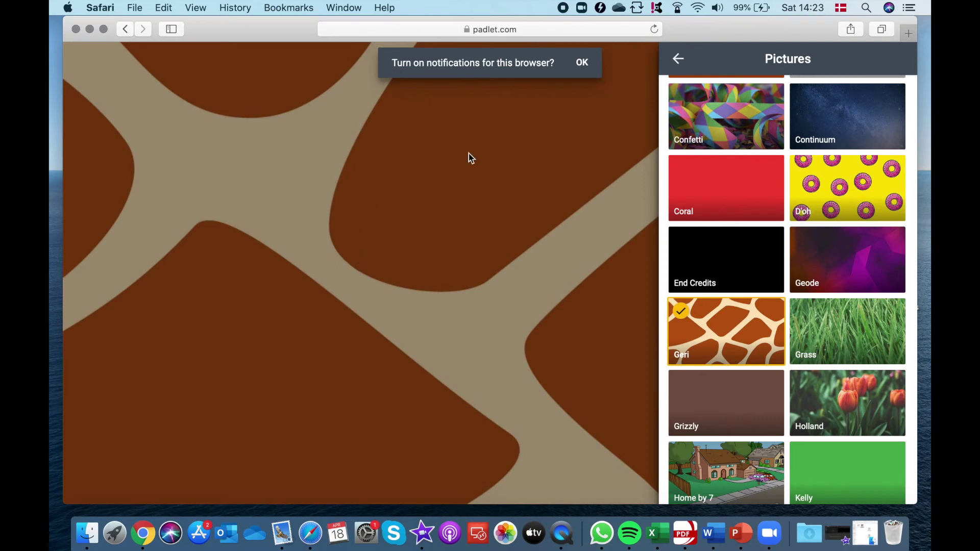
click(679, 60)
click(679, 60)
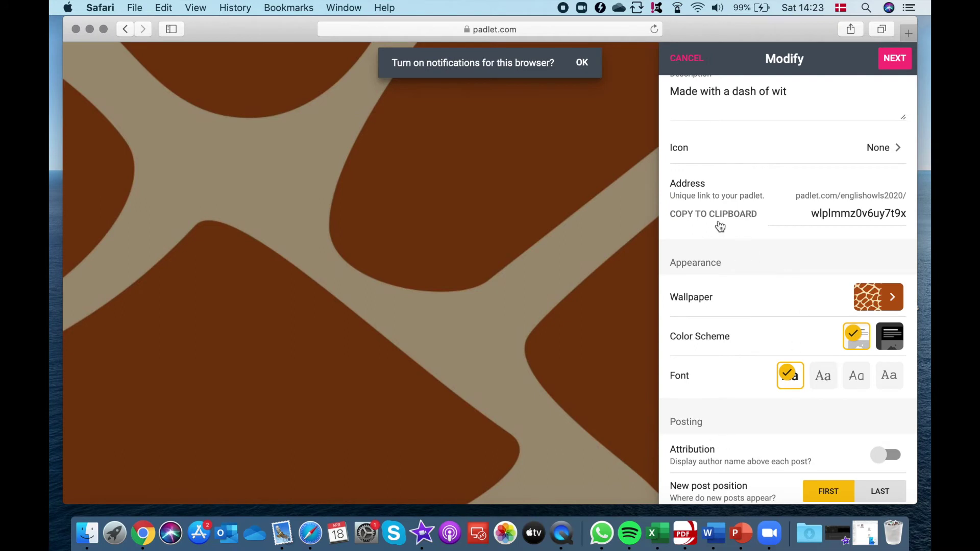
Step: Replace the padlet's title with "Intermediate class padlet"
scroll(734, 157, up, 5)
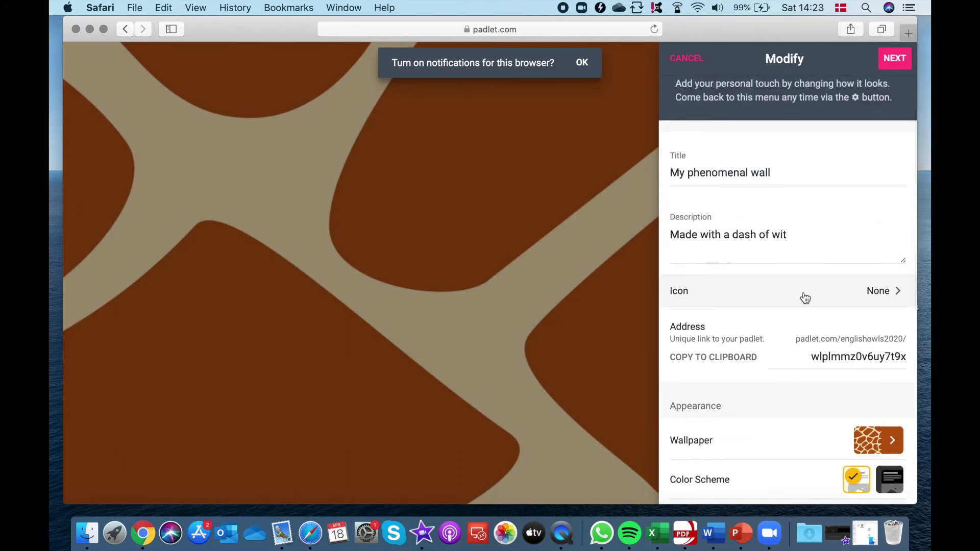
click(805, 180)
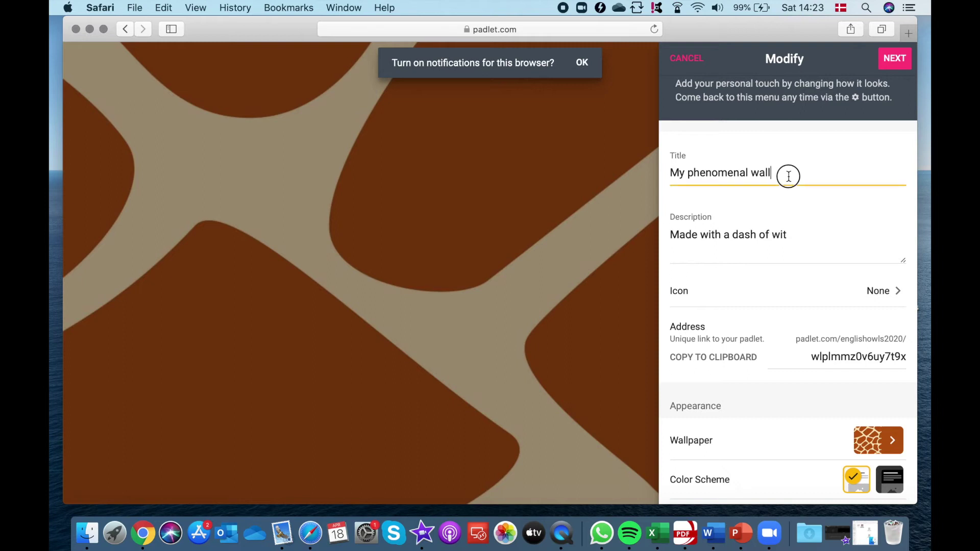
click(783, 169)
drag(783, 169, 644, 169)
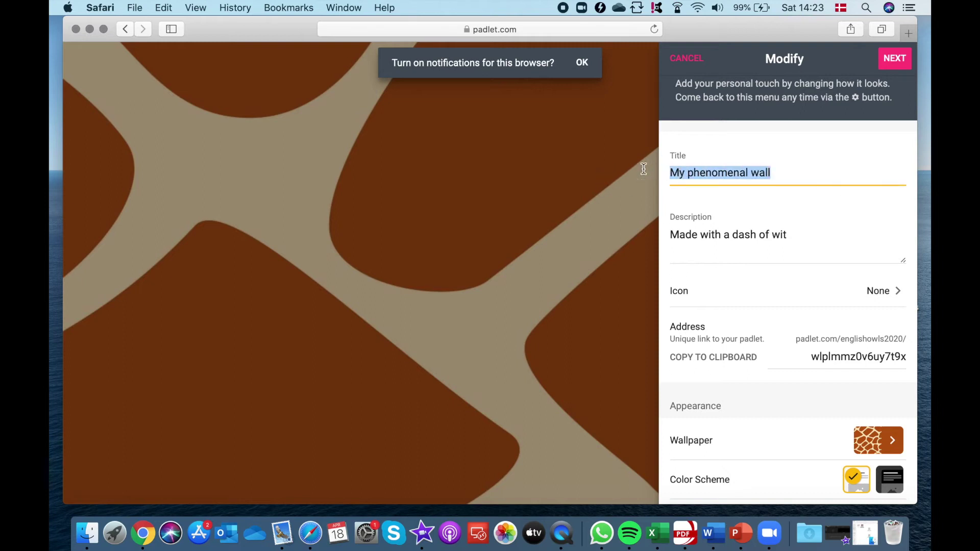
text(Intermediat)
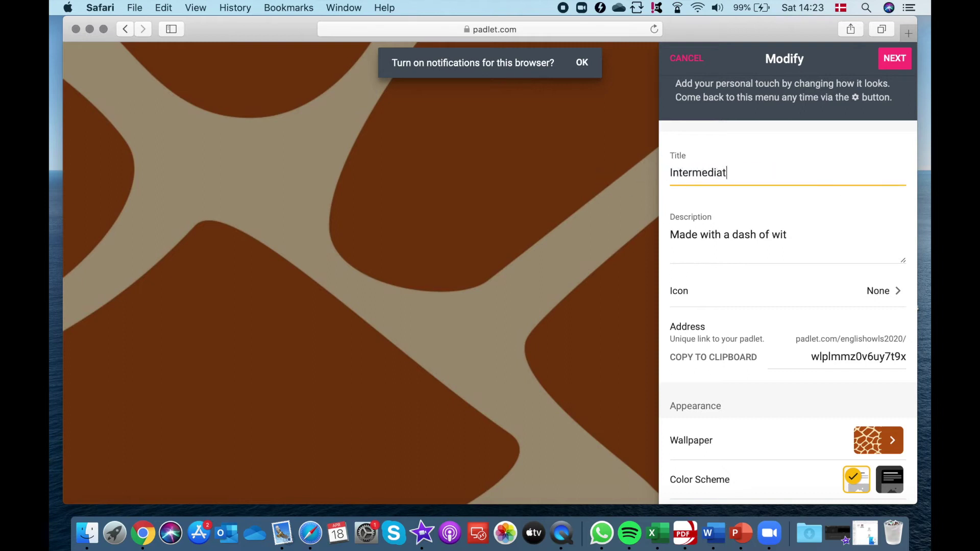
text(e class padlet)
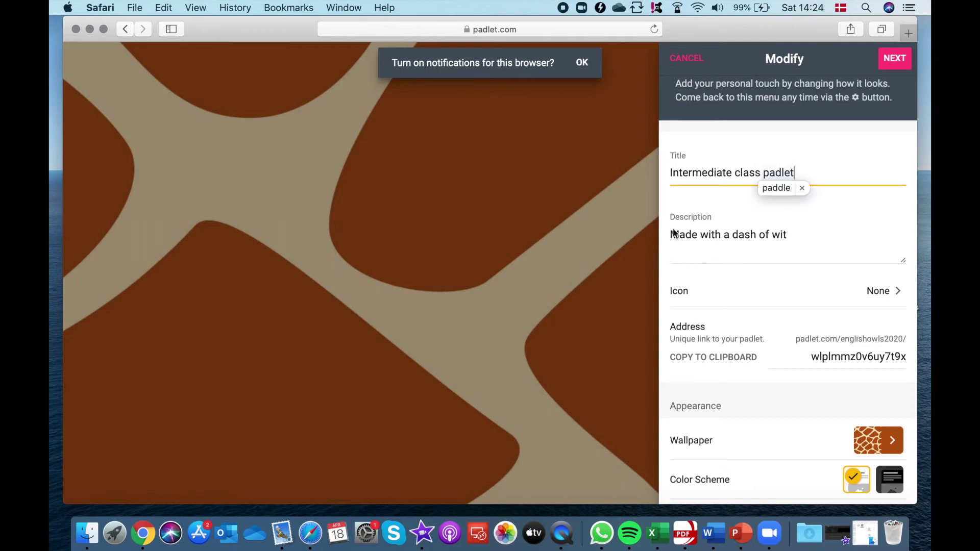
Step: Turn on attribution for posts and look through the reaction types, keeping None
scroll(792, 232, down, 10)
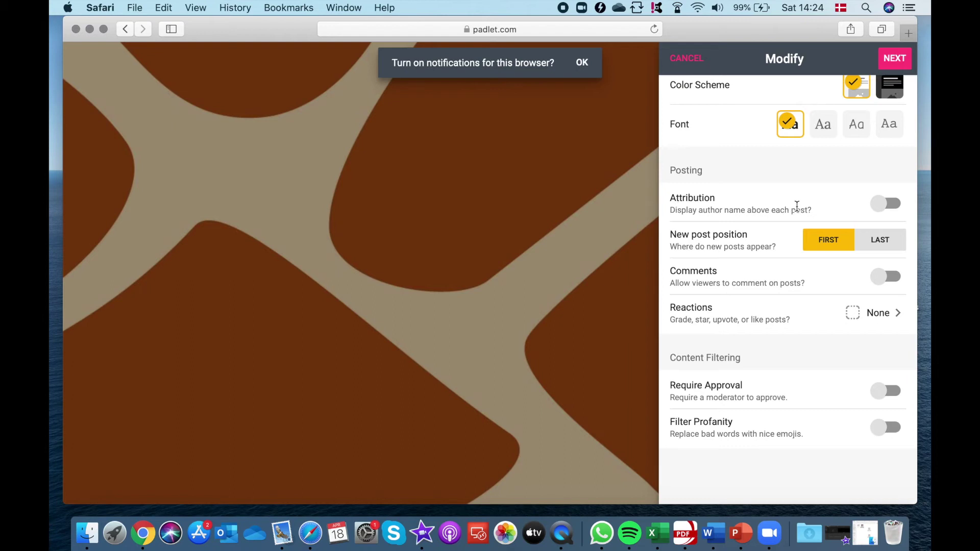
click(893, 202)
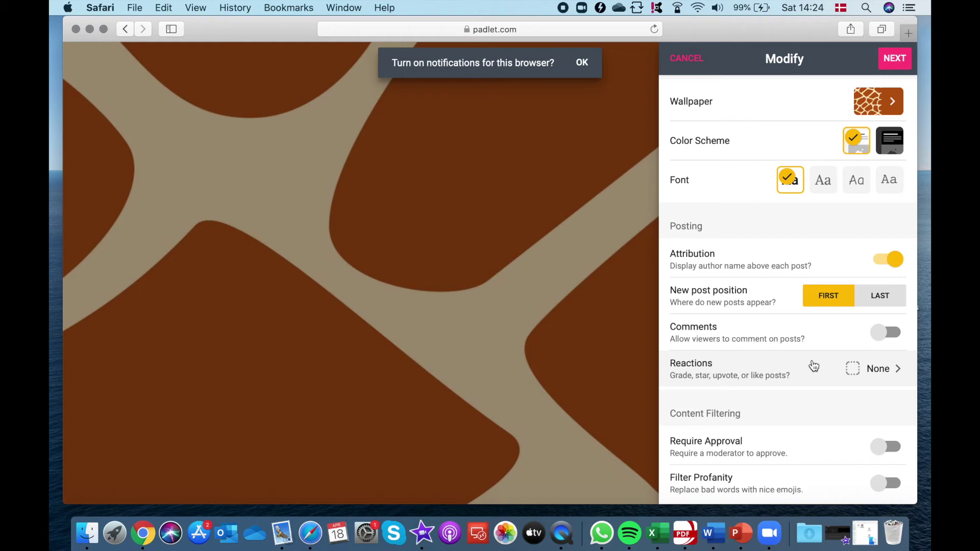
scroll(757, 419, down, 1)
scroll(756, 417, up, 1)
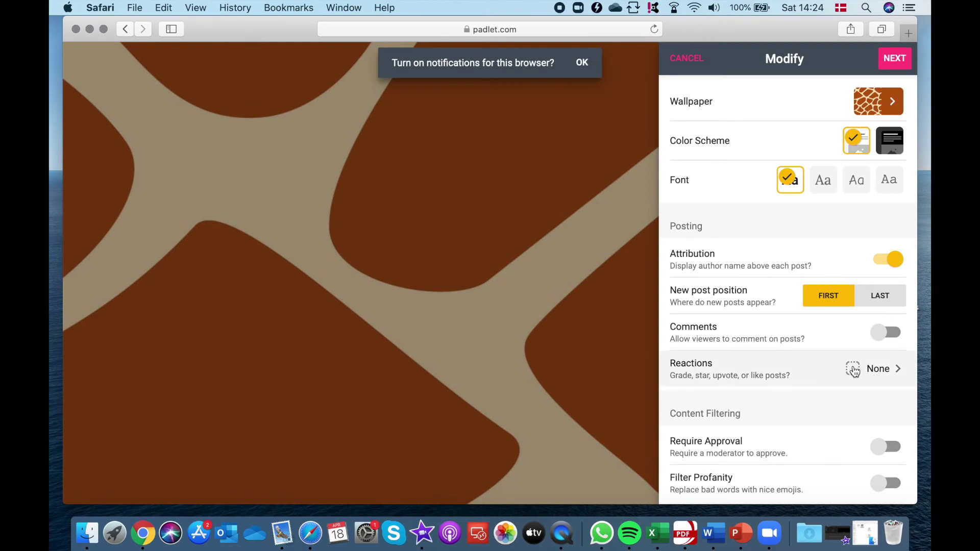
click(853, 372)
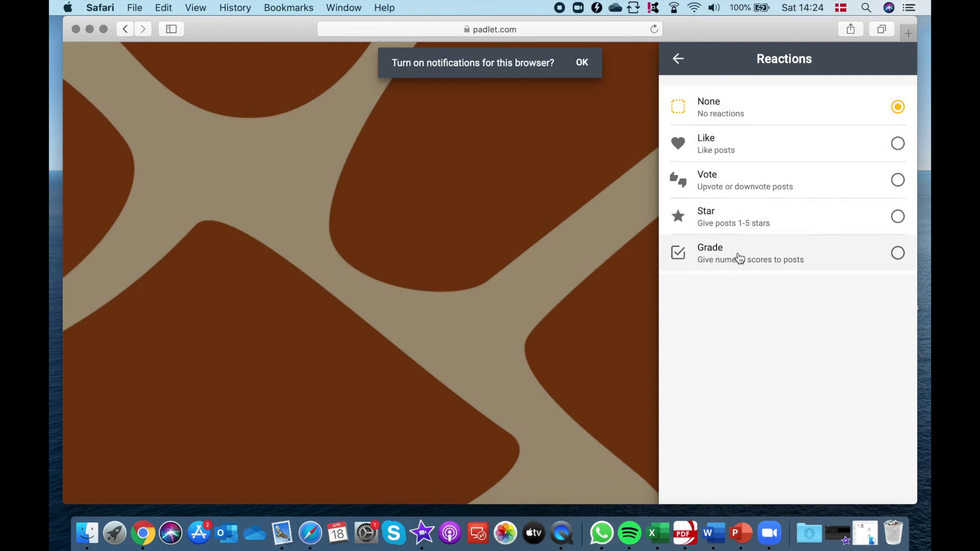
click(679, 61)
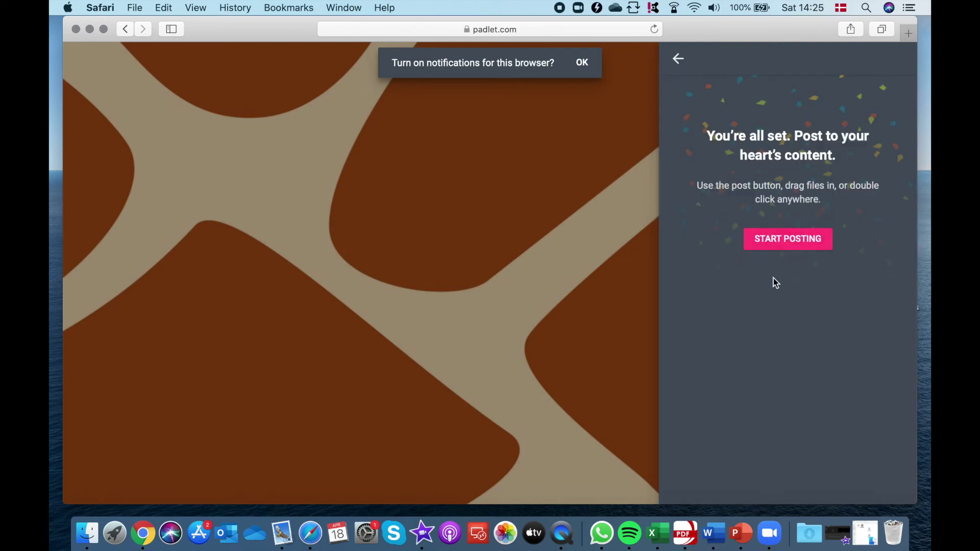
Step: Finish the setup and add a post titled "Test post" to the wall
click(781, 238)
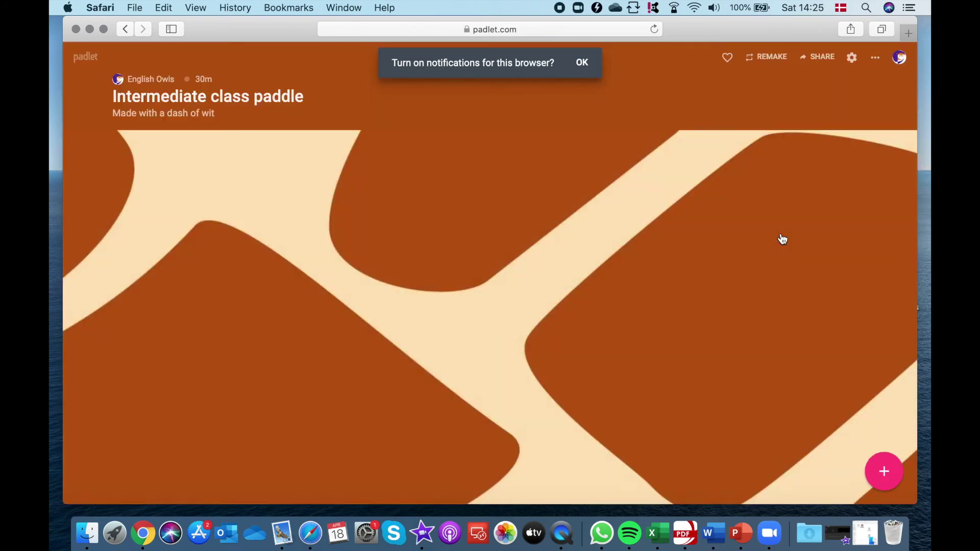
click(872, 468)
text(Test post)
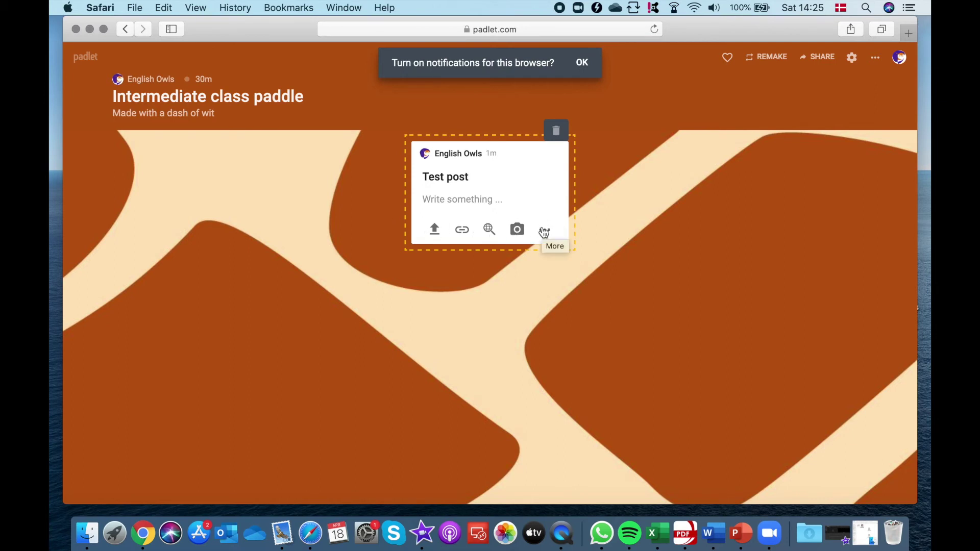
Step: Try to attach a camera photo to the test post, denying camera access and closing the camera window
click(516, 228)
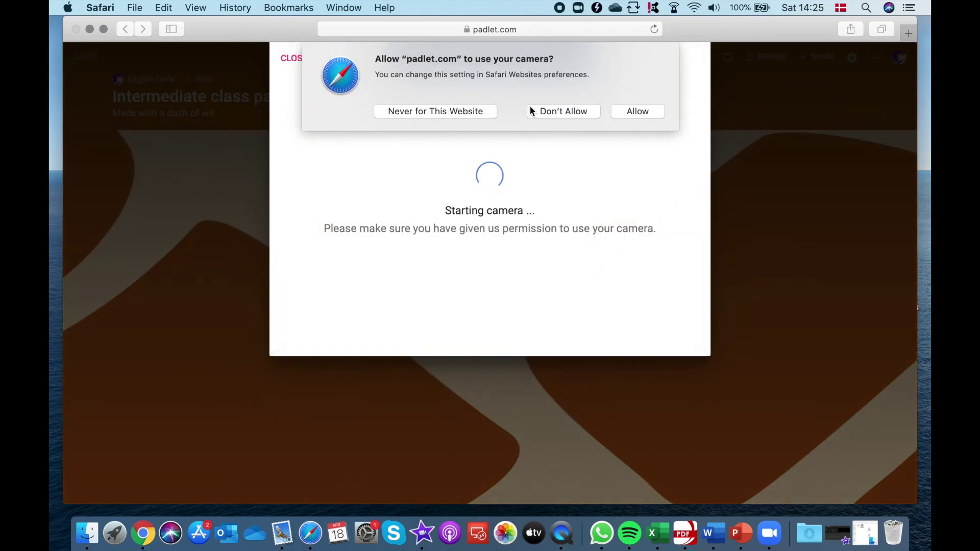
click(575, 113)
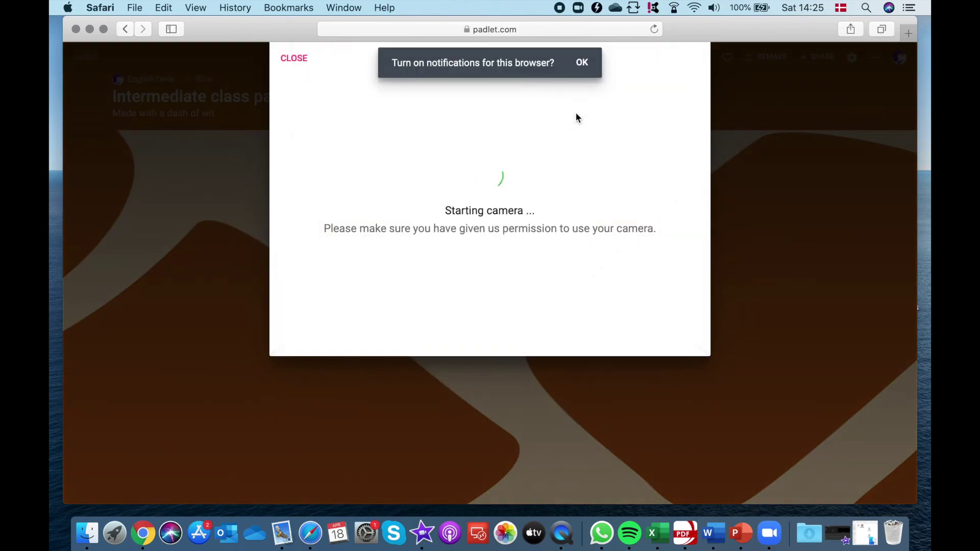
click(295, 59)
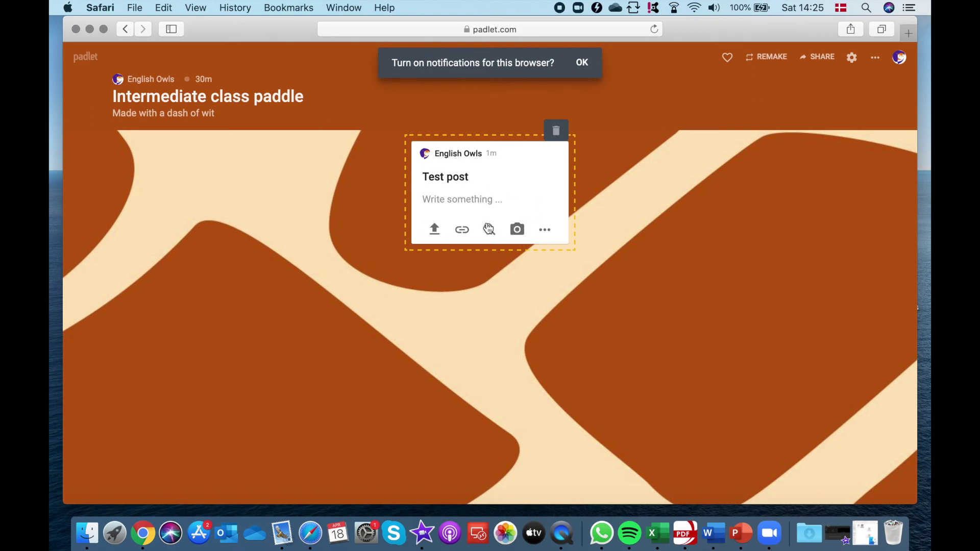
Step: Examine the test post's file upload option and the full list of attachment types
click(434, 231)
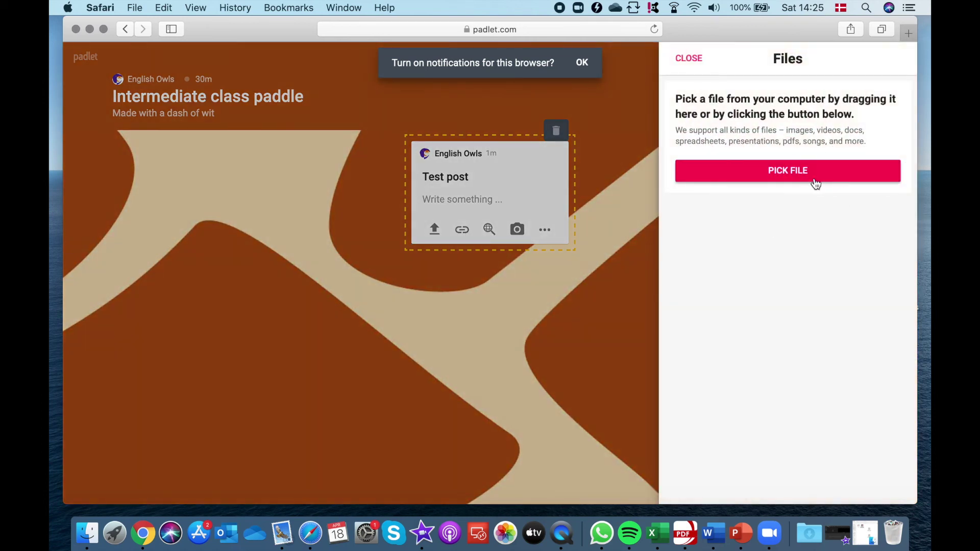
click(558, 173)
click(546, 230)
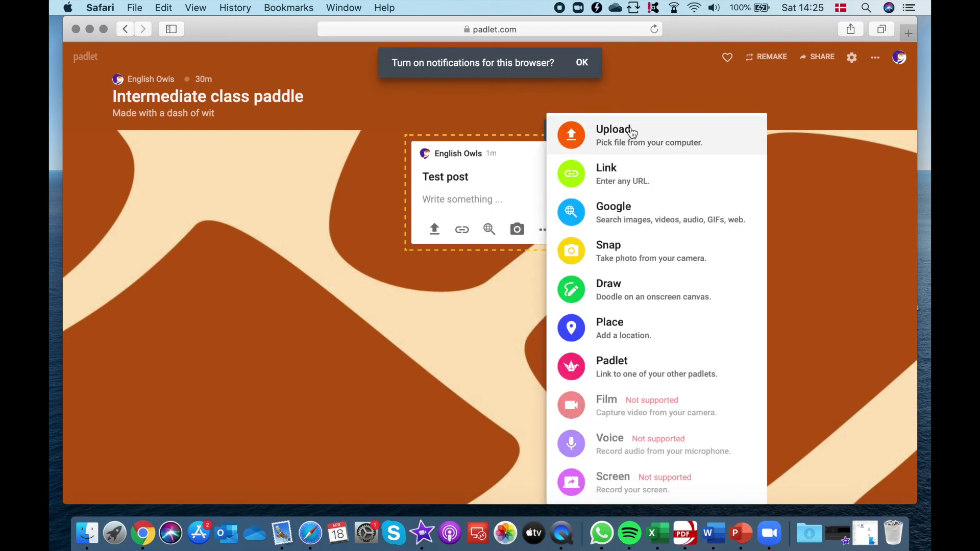
click(544, 232)
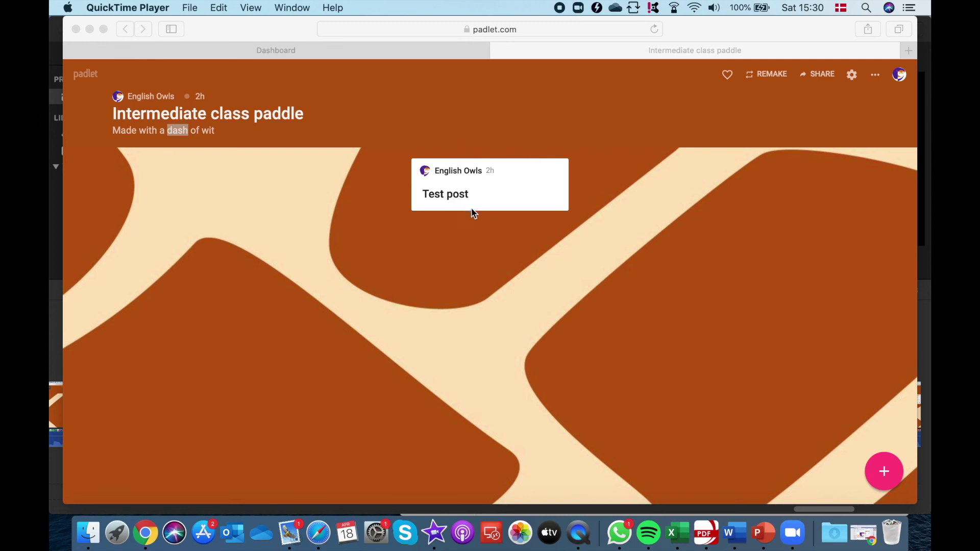
Step: Open the padlet's title and address settings, copy its unique link to the clipboard and return to the wall
click(536, 188)
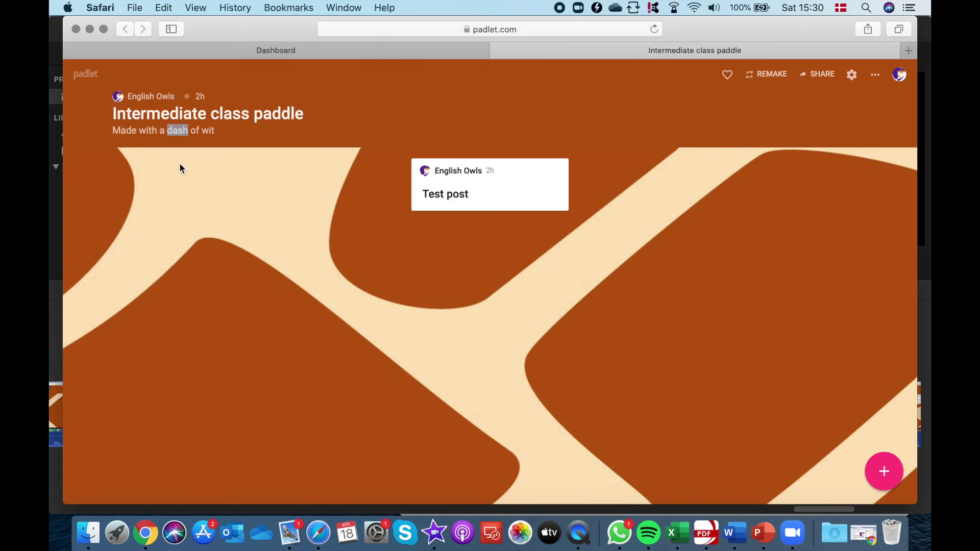
click(129, 112)
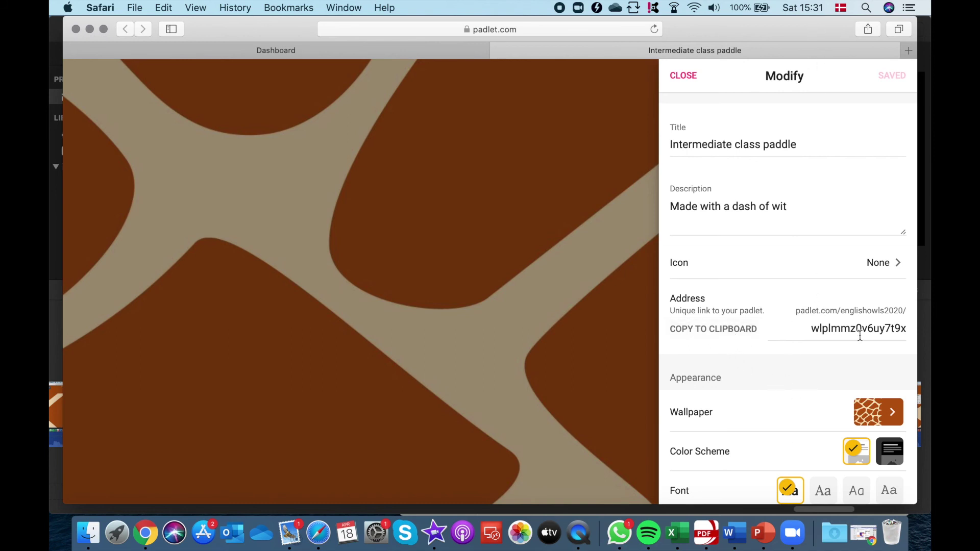
click(700, 337)
click(576, 202)
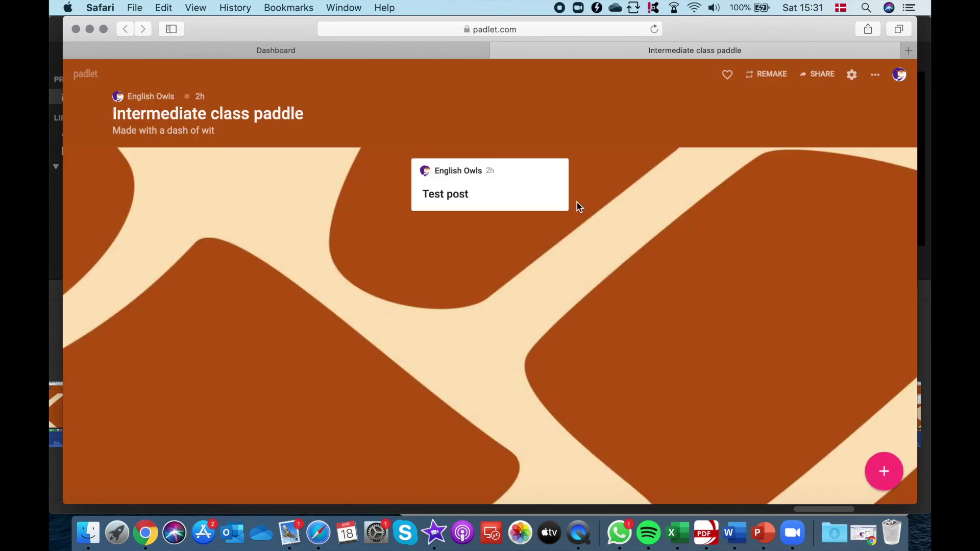
click(560, 8)
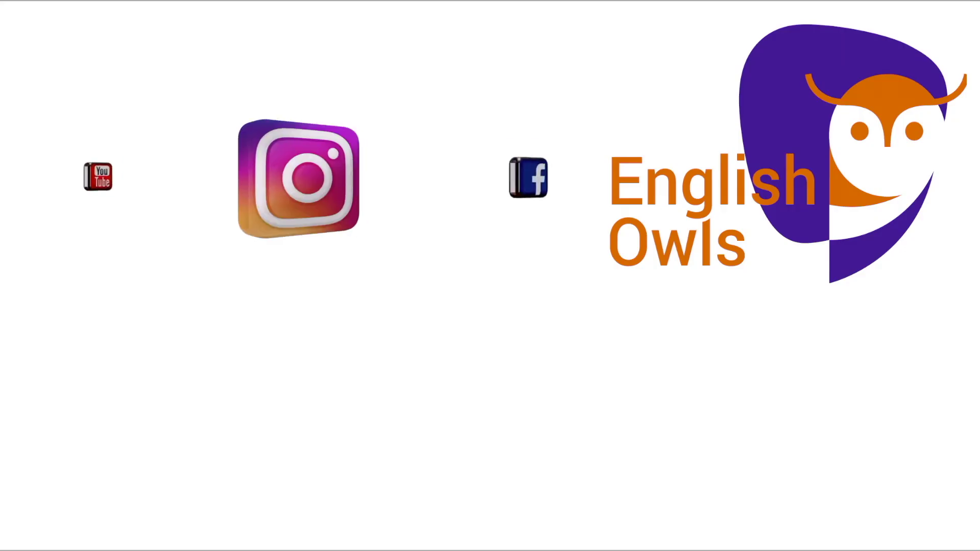